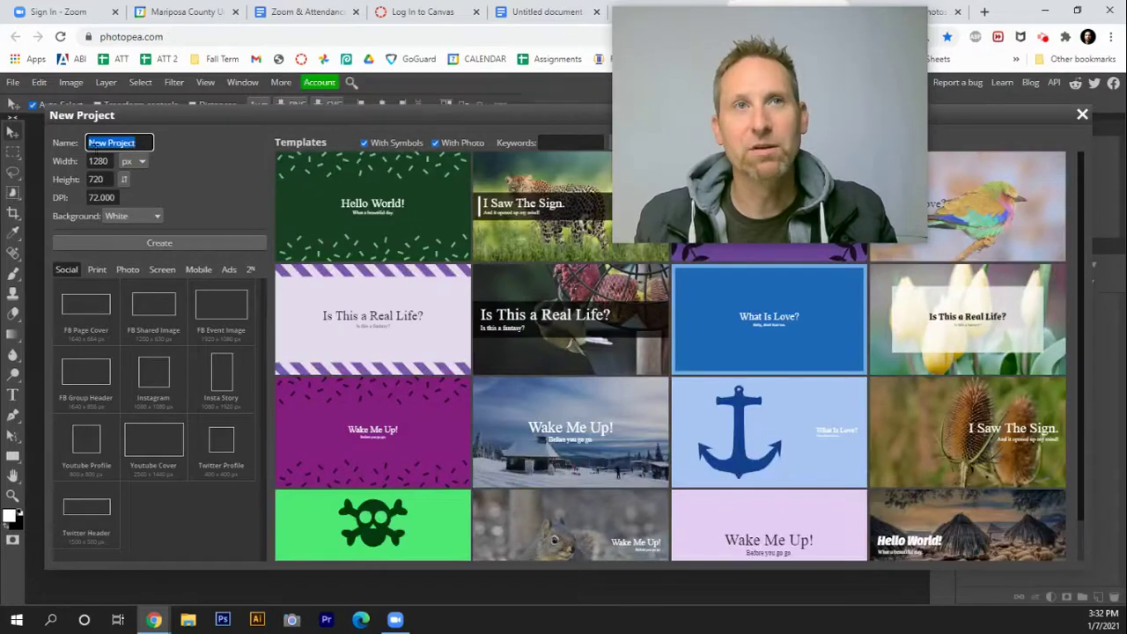
# Create a 1280 × 720 px project with a white background and draw a red circle in the canvas's upper-left area
pyautogui.click(191, 245)
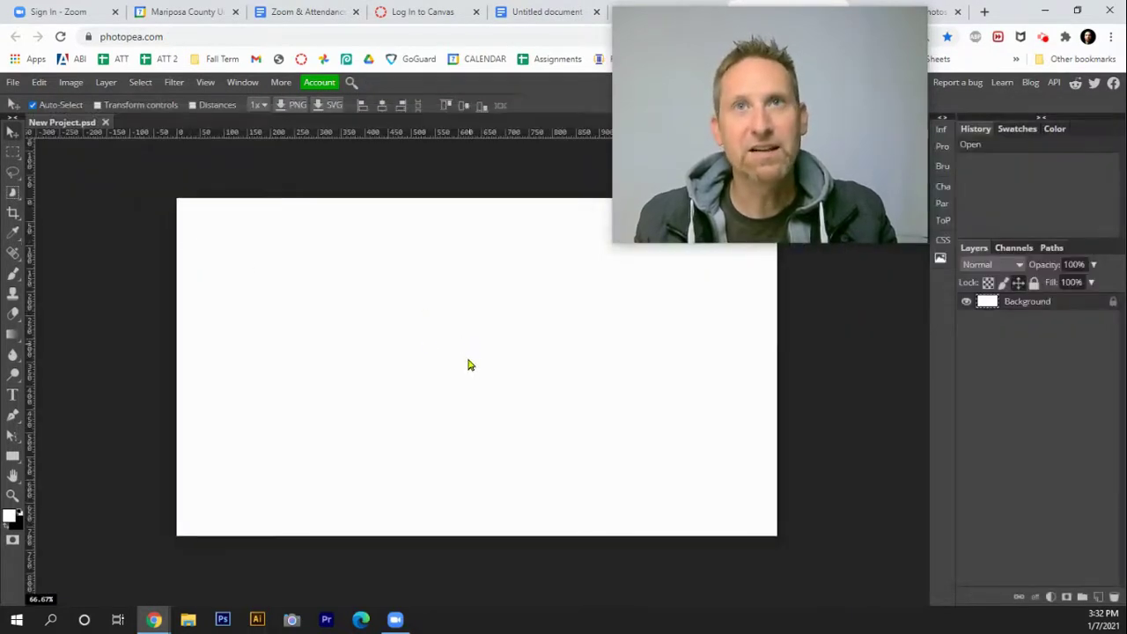
pyautogui.rightClick(16, 459)
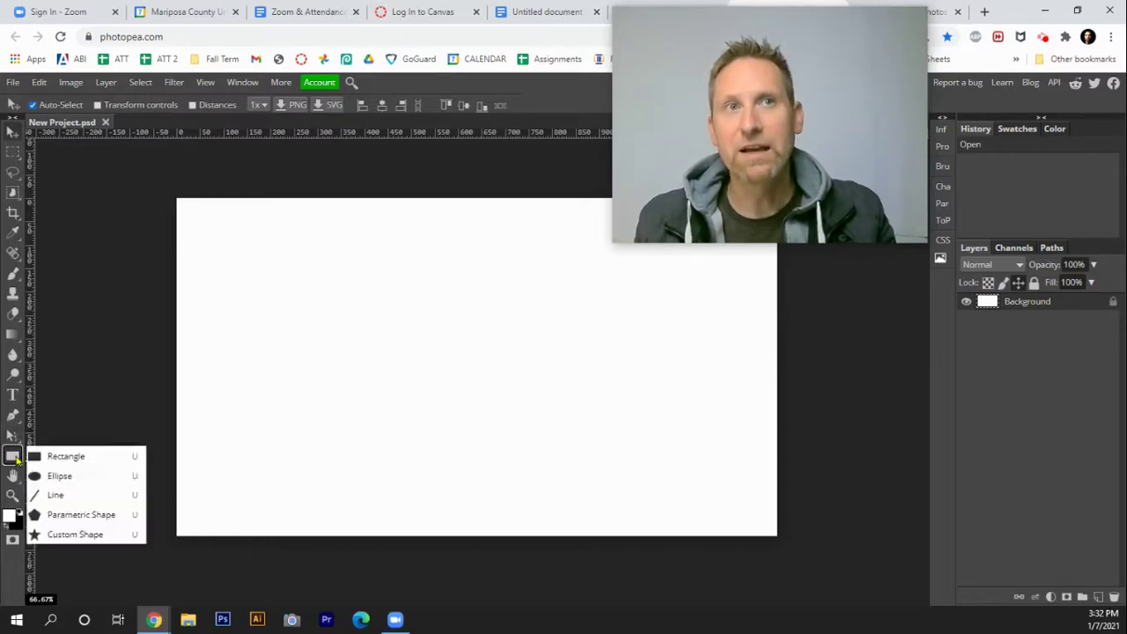
pyautogui.click(77, 481)
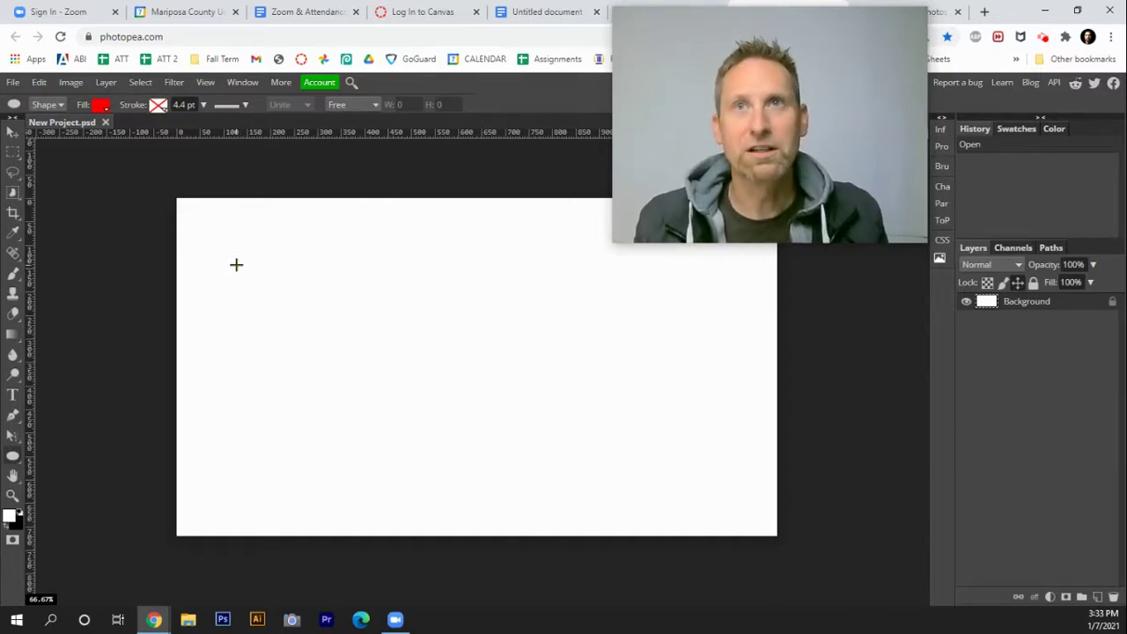
pyautogui.moveTo(236, 265); pyautogui.dragTo(323, 334)
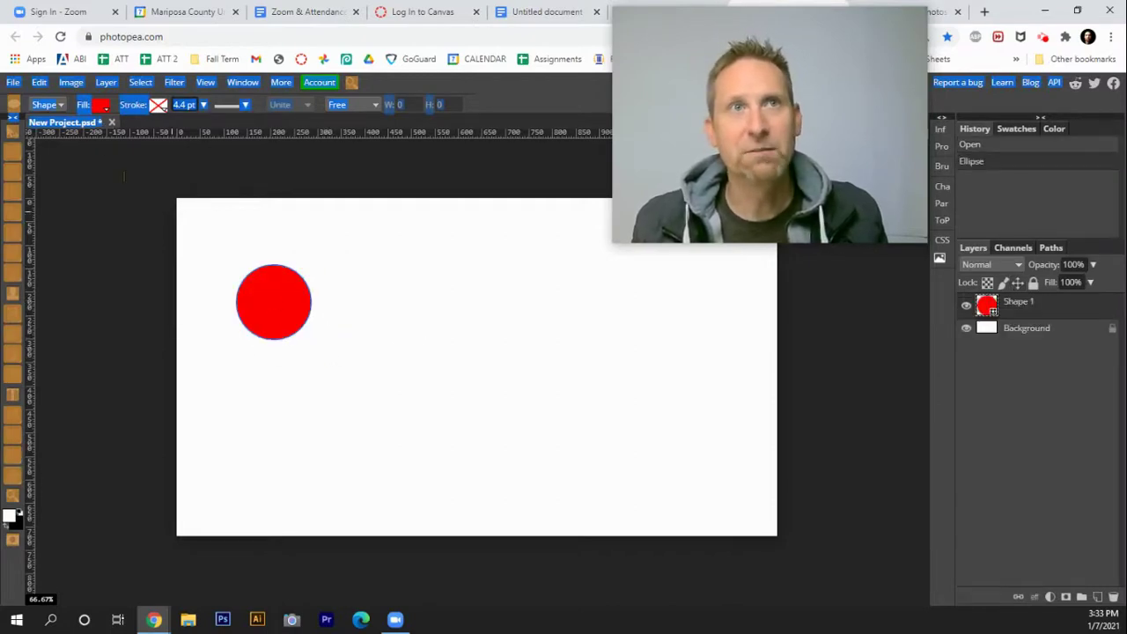
pyautogui.click(97, 158)
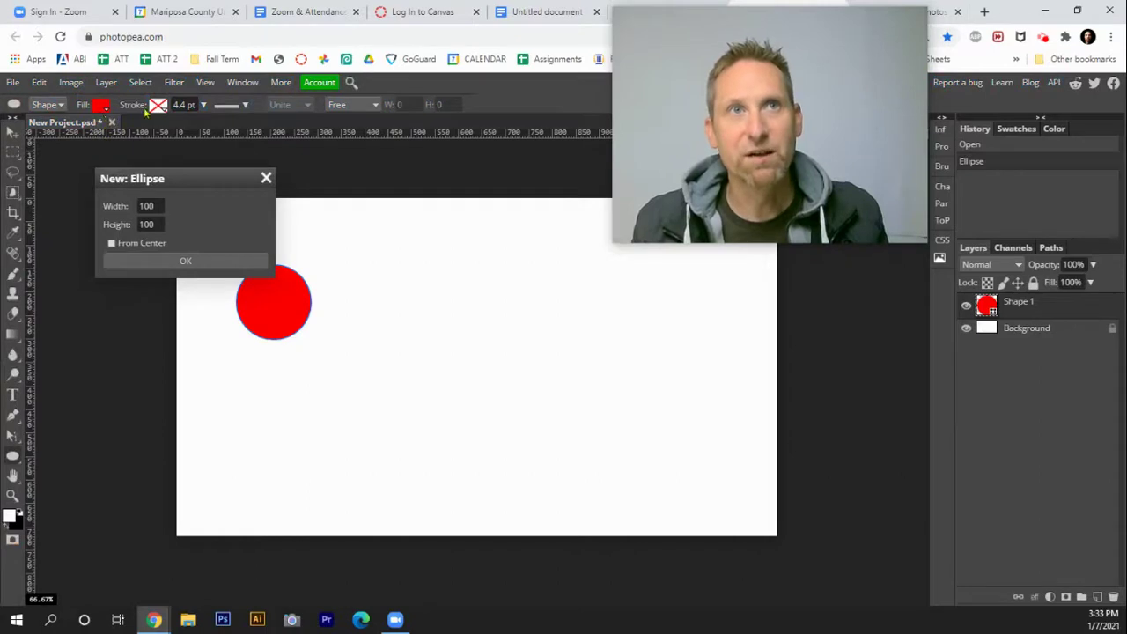
pyautogui.click(265, 179)
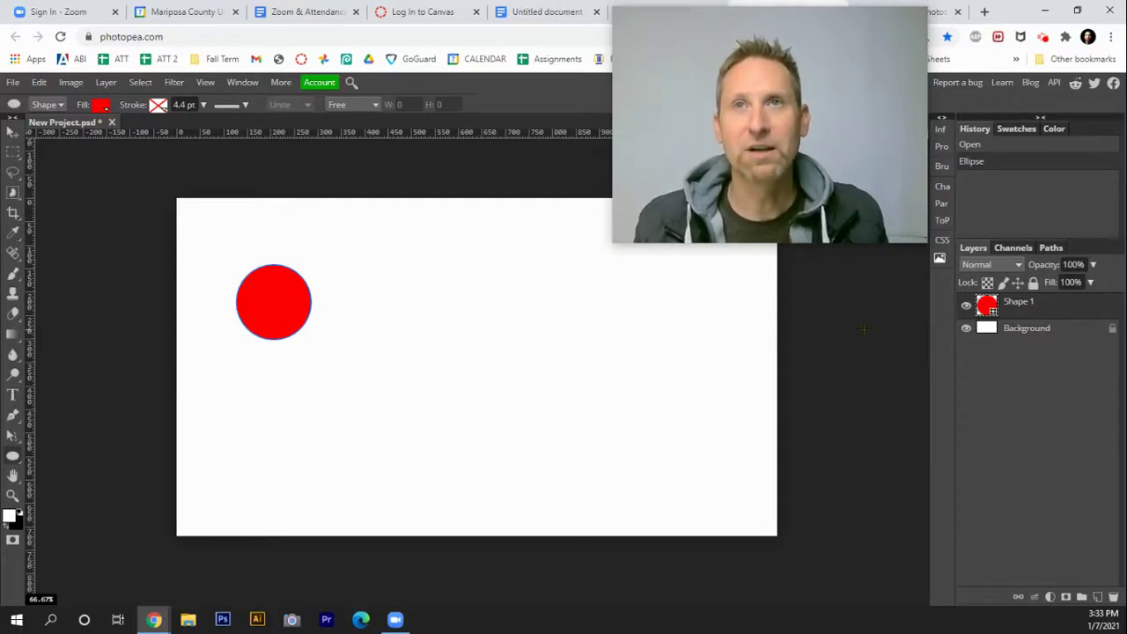
# Duplicate the circle layer twice, placing the copies diagonally down to the right, with the second copy touching the canvas's bottom edge
pyautogui.hotkey('ctrl', 'j')
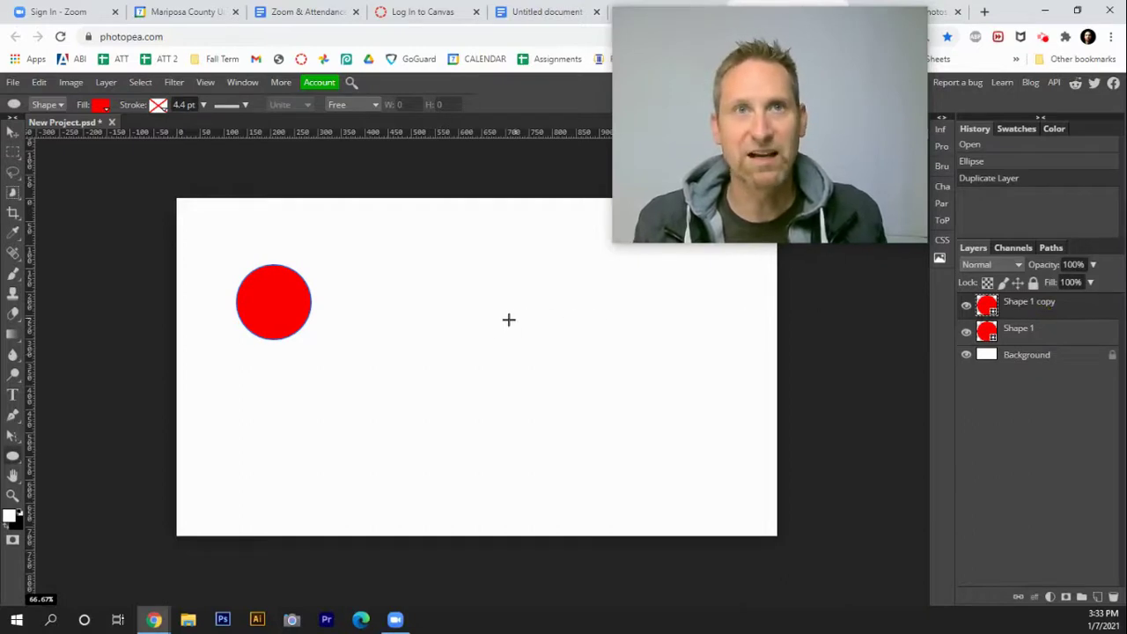
pyautogui.press('v')
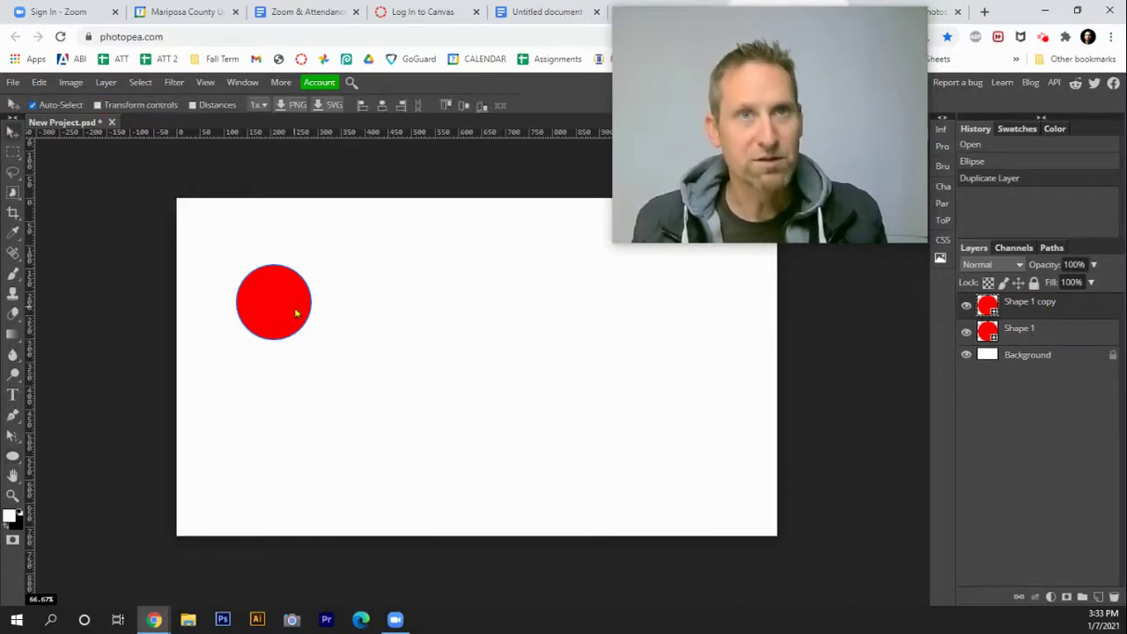
pyautogui.moveTo(297, 309); pyautogui.dragTo(403, 416)
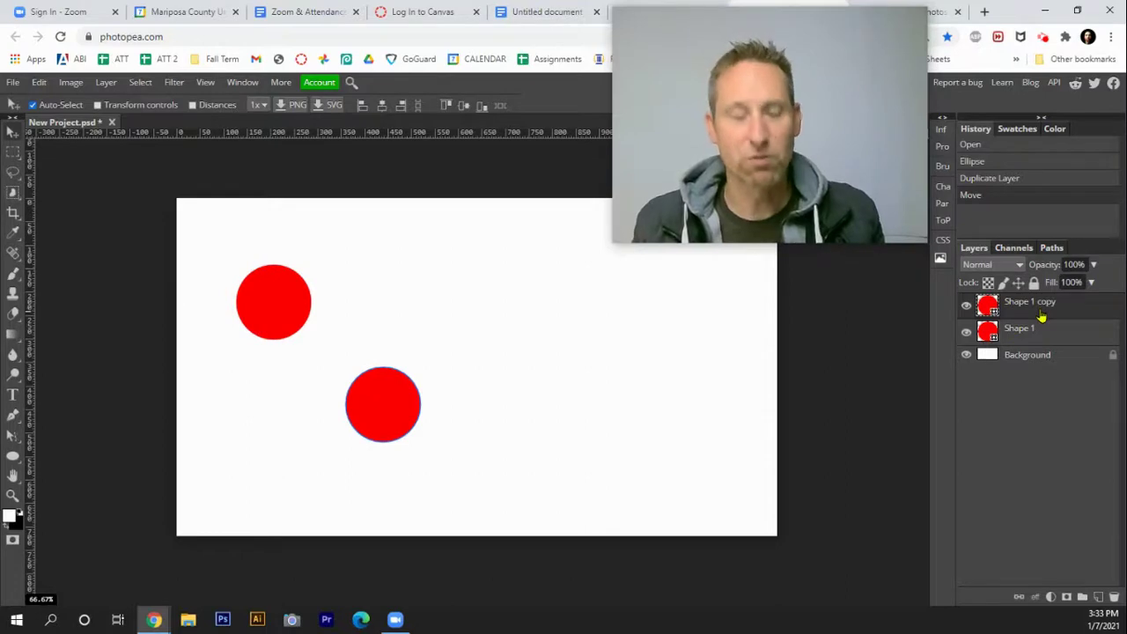
pyautogui.hotkey('ctrl', 'j')
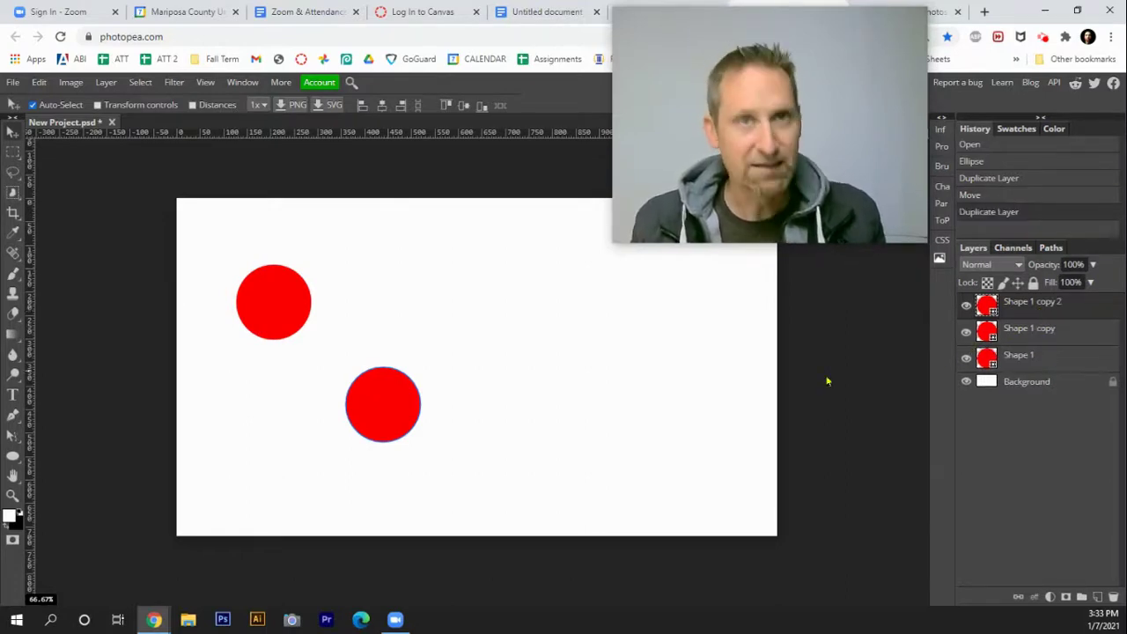
pyautogui.moveTo(506, 432); pyautogui.dragTo(651, 498)
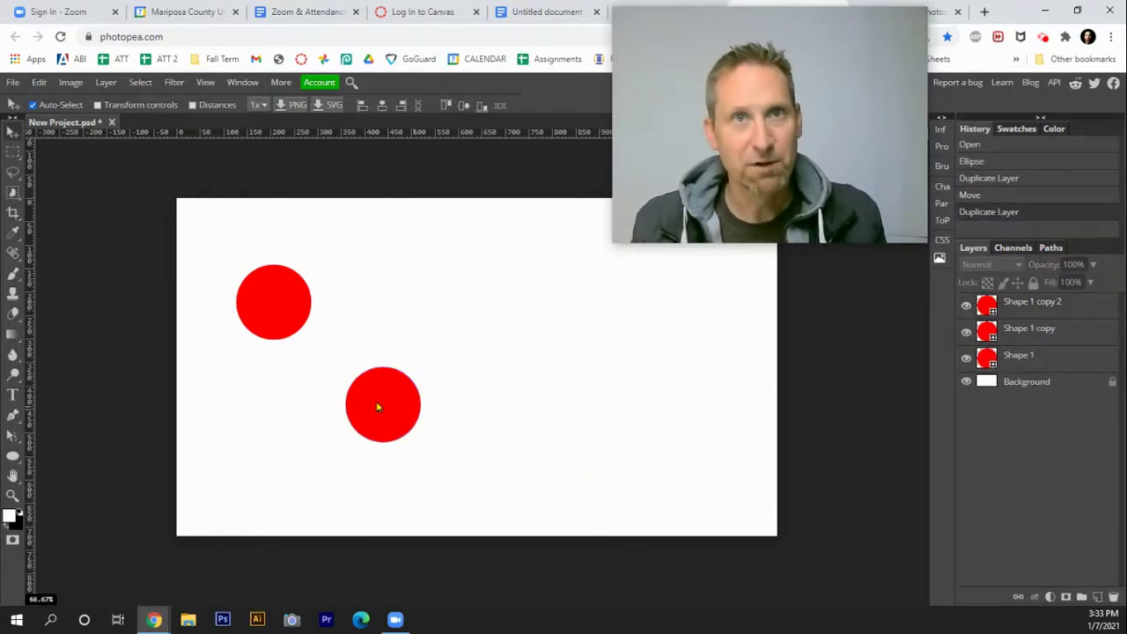
pyautogui.moveTo(377, 407); pyautogui.dragTo(487, 493)
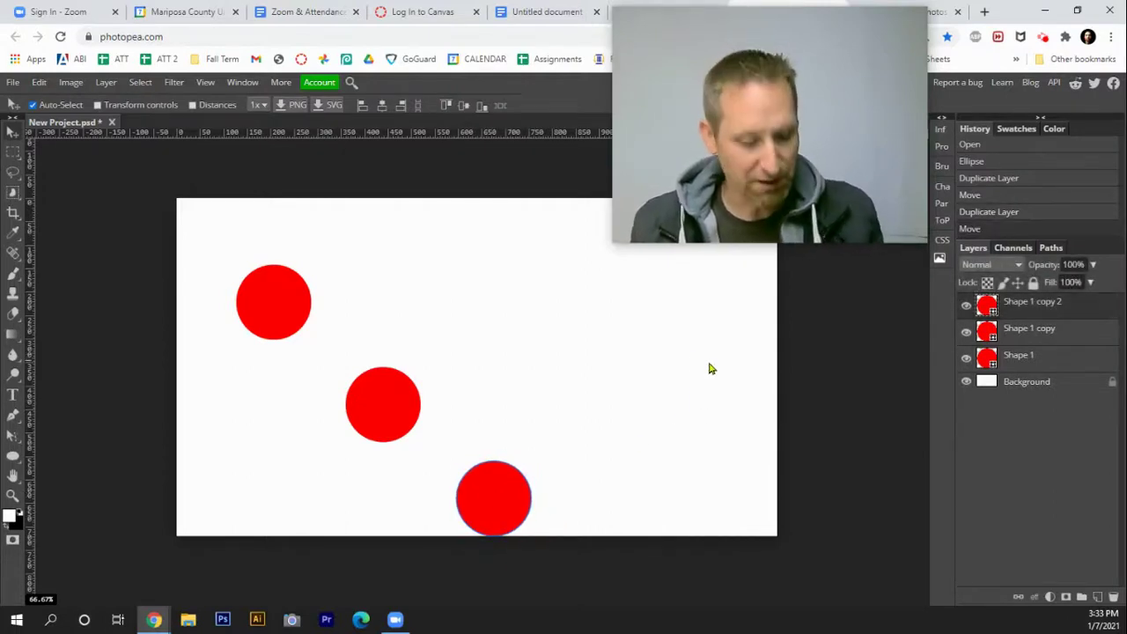
# Duplicate the circle layer twice more, placing the copies diagonally up to the right, with the last one at the canvas's right edge
pyautogui.hotkey('ctrl', 'j')
pyautogui.moveTo(503, 499); pyautogui.dragTo(625, 397)
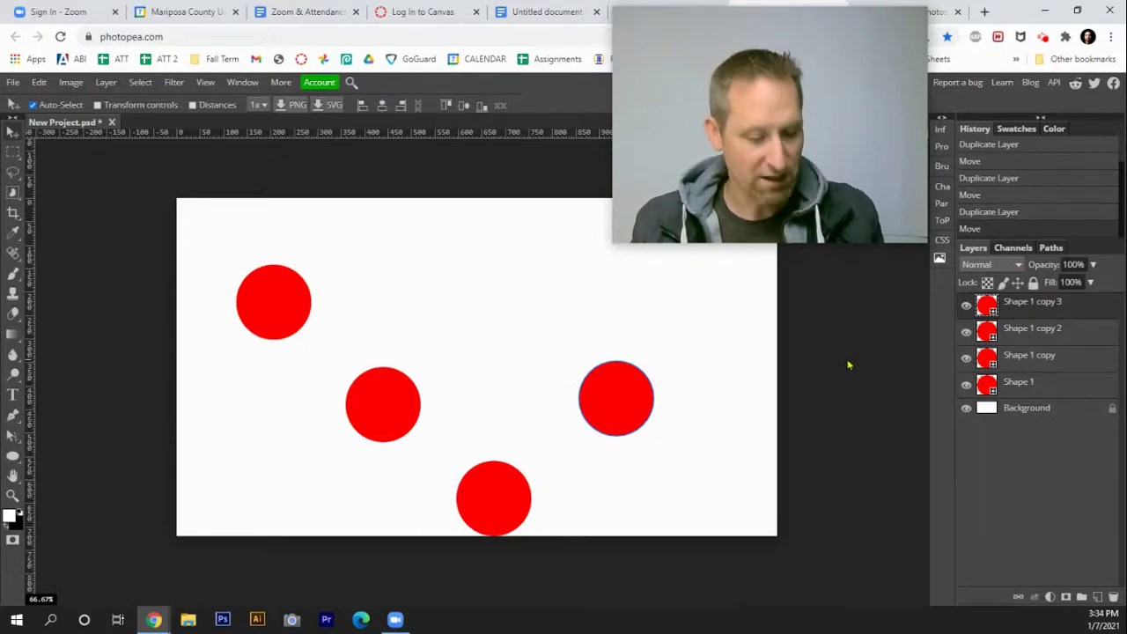
pyautogui.moveTo(633, 399); pyautogui.dragTo(744, 298)
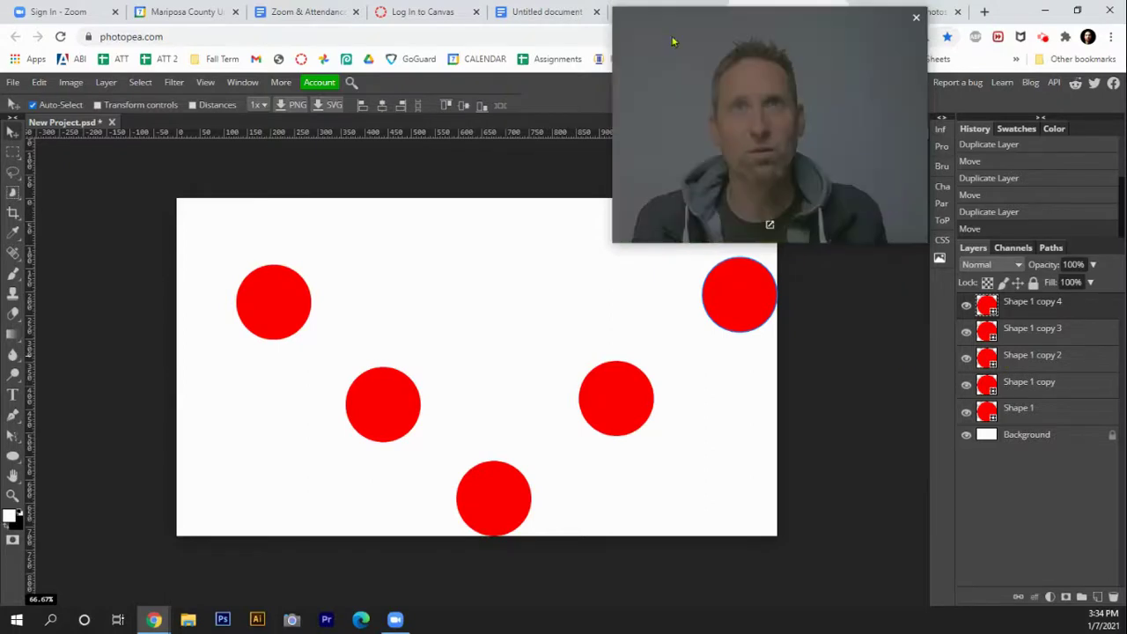
# Switch to the Untitled document in Google Docs to view the _a_ prefix, and return to Photopea
pyautogui.click(537, 14)
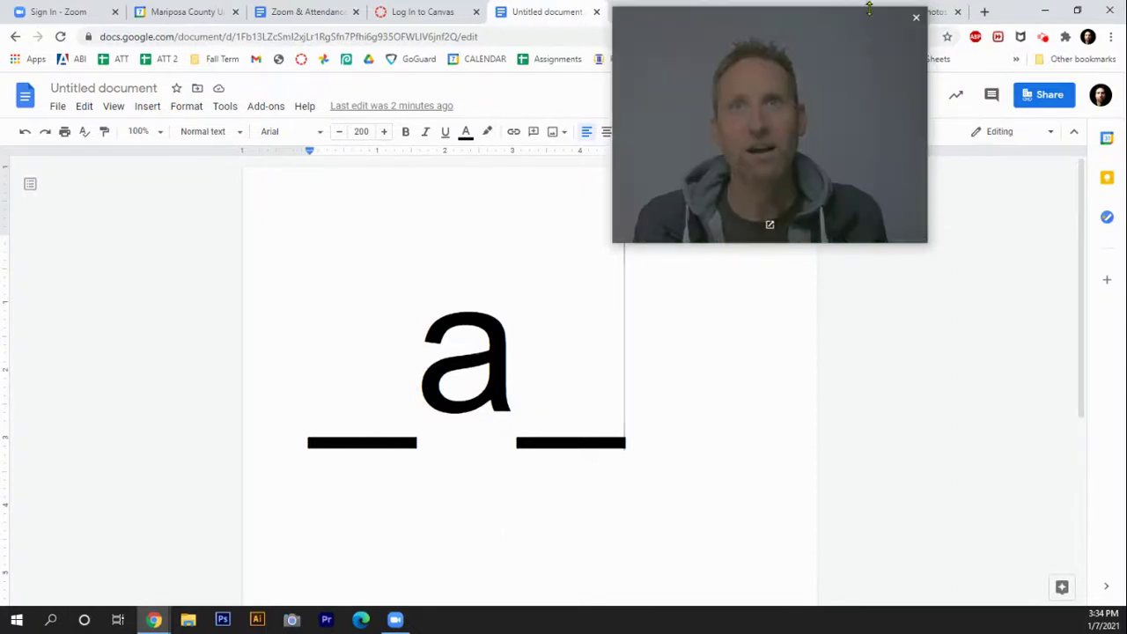
pyautogui.moveTo(875, 21); pyautogui.dragTo(880, 46)
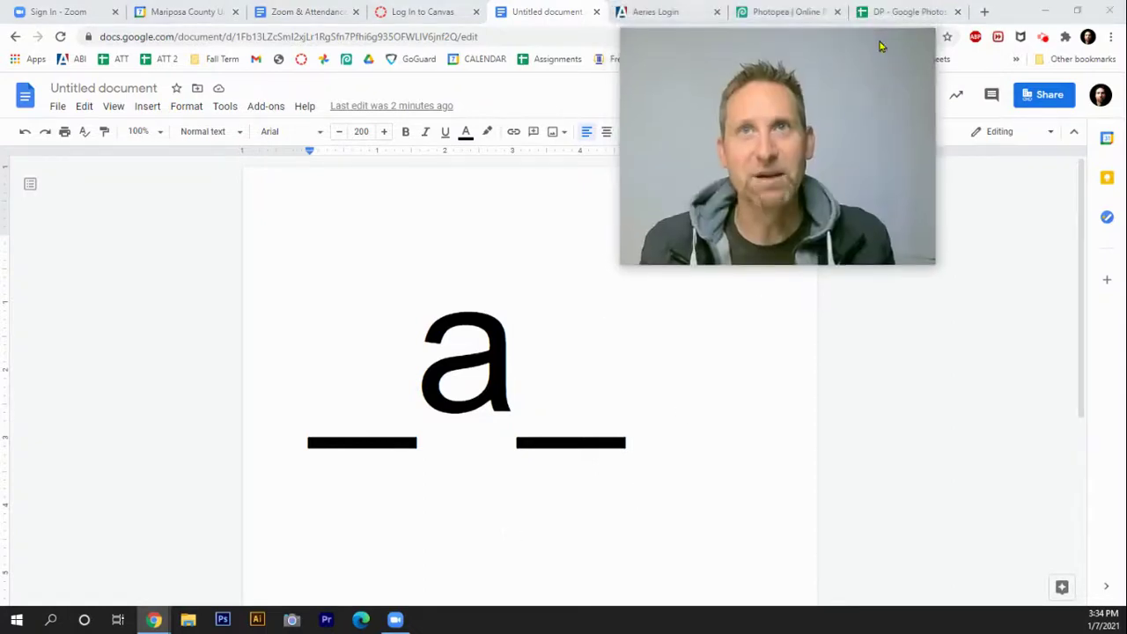
pyautogui.click(788, 13)
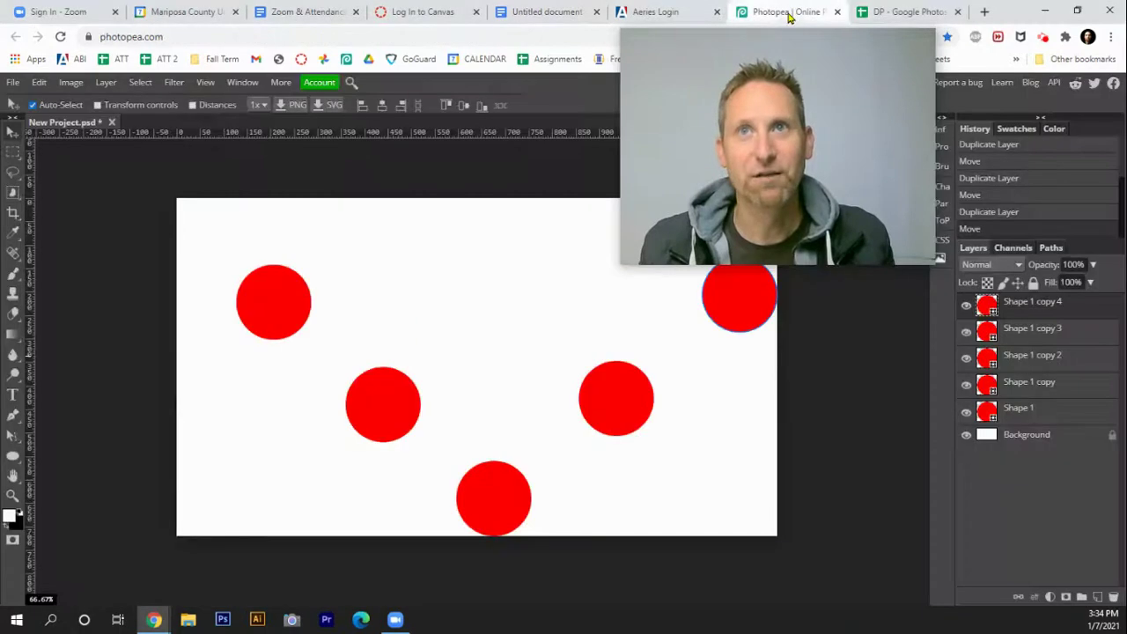
# Add the prefix _a_ to the Shape 1 layer's name and copy the prefix
pyautogui.doubleClick(1021, 410)
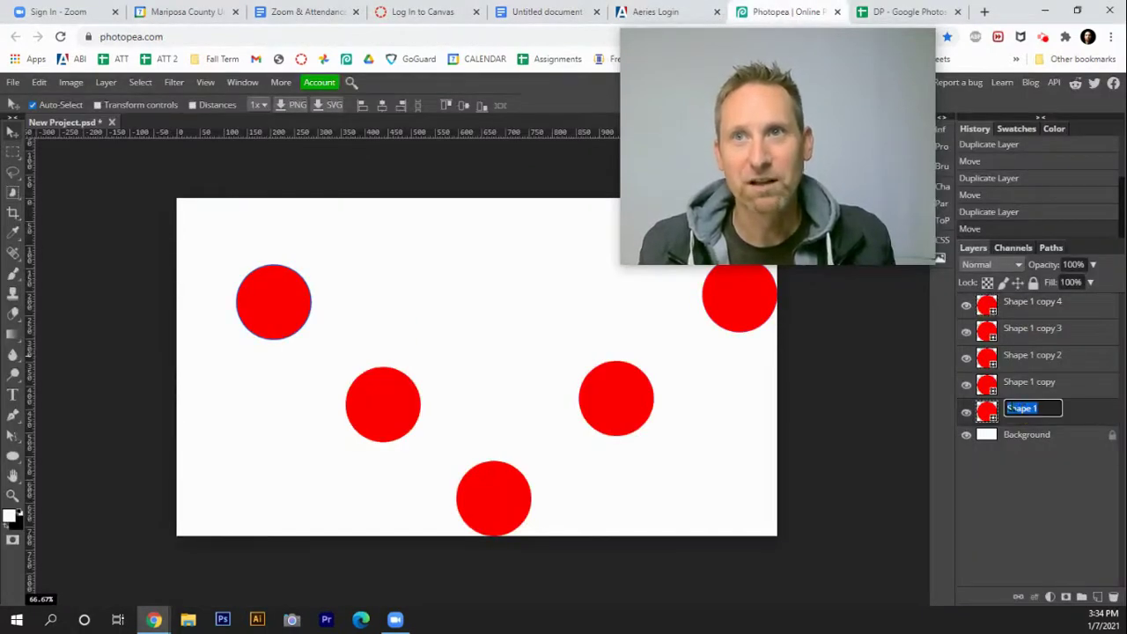
pyautogui.click(1027, 411)
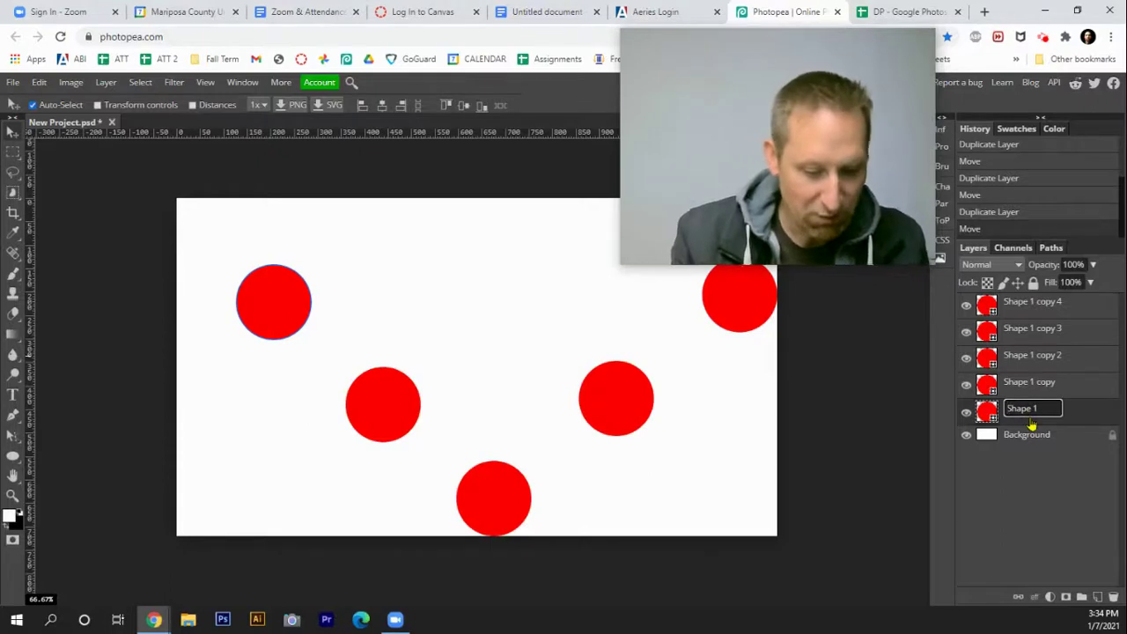
pyautogui.write('_')
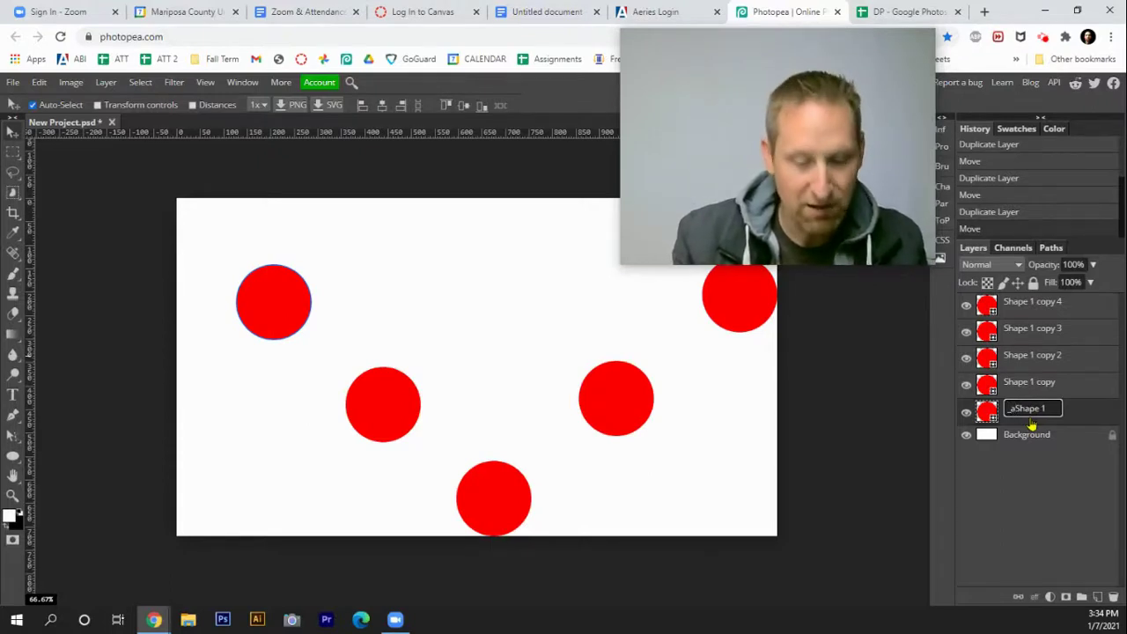
pyautogui.write('a_')
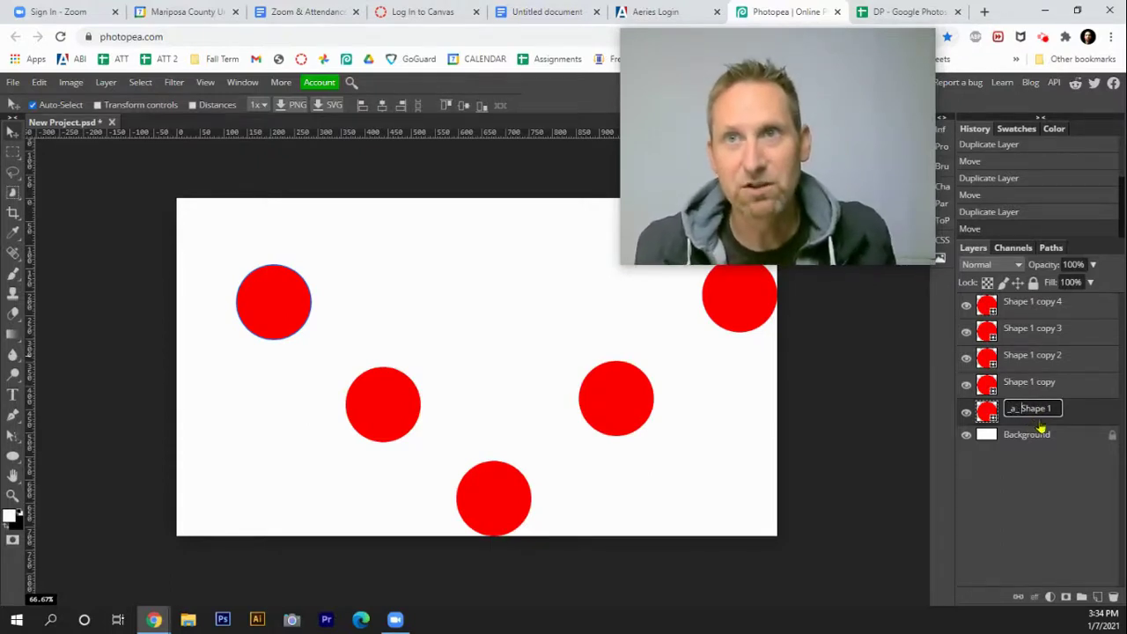
pyautogui.moveTo(1020, 403); pyautogui.dragTo(1006, 404)
pyautogui.hotkey('ctrl', 'c')
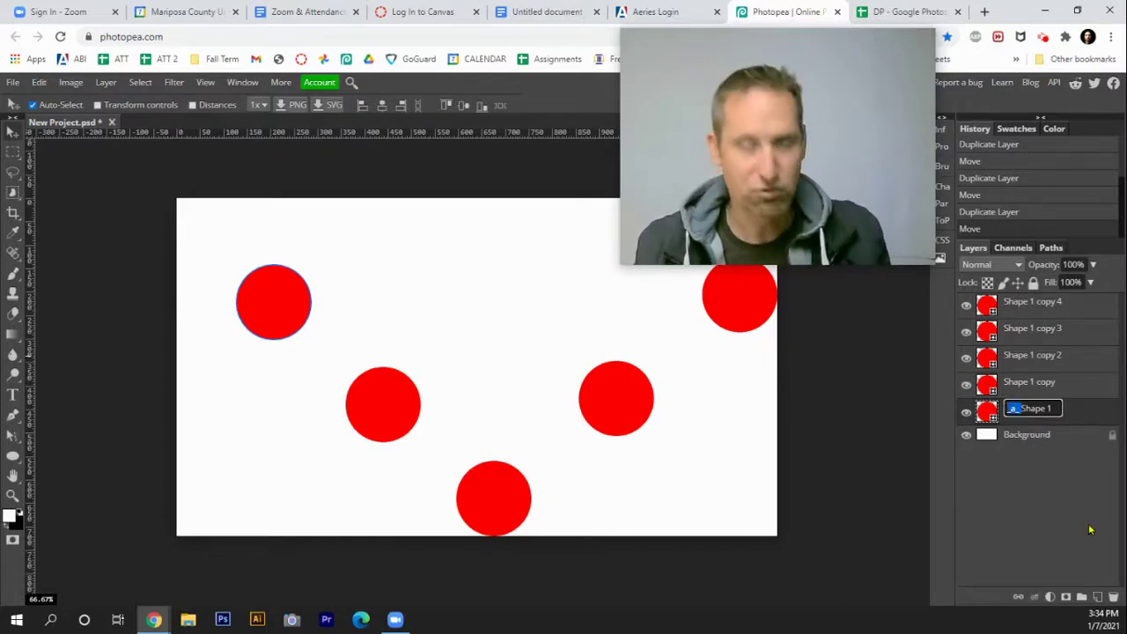
# Paste the _a_ prefix in front of the names of the layers Shape 1 copy and Shape 1 copy 2
pyautogui.doubleClick(1031, 382)
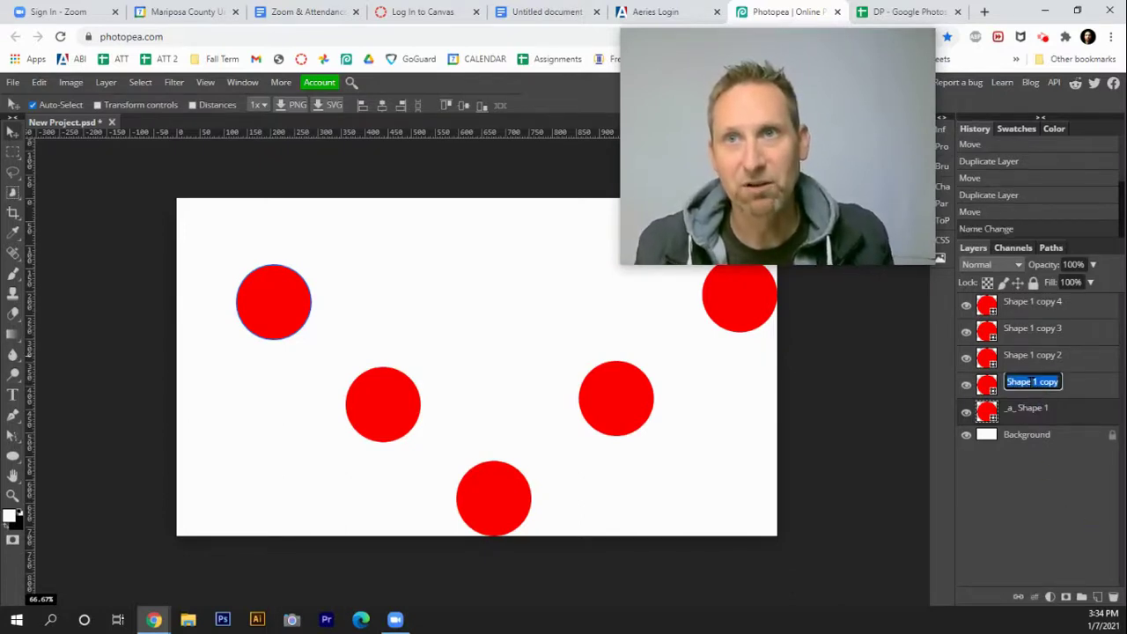
pyautogui.click(1009, 382)
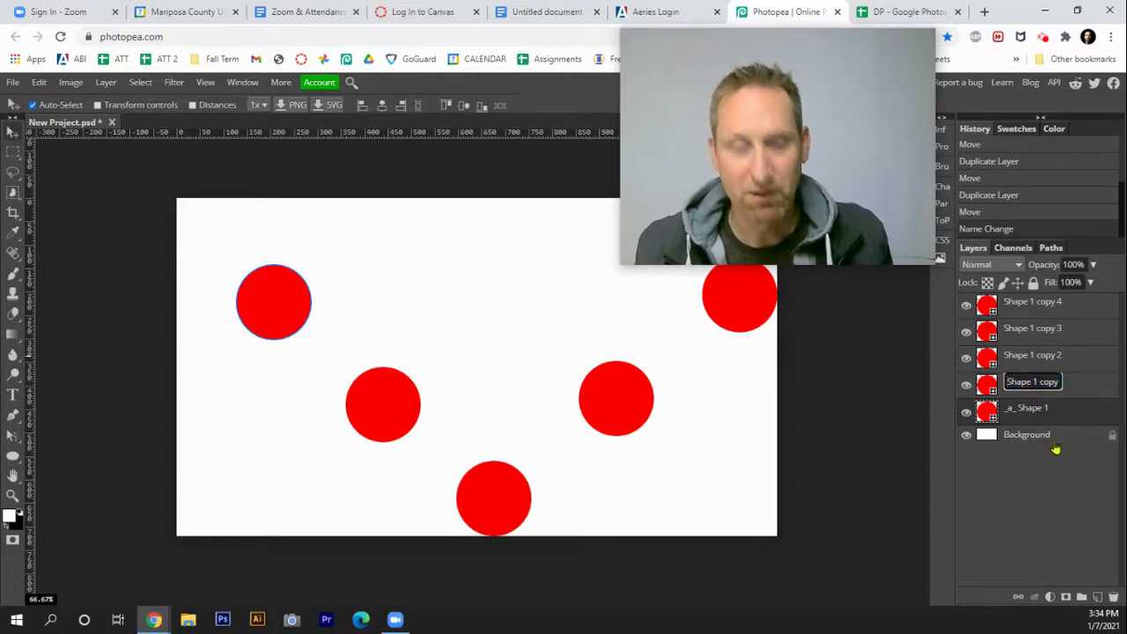
pyautogui.hotkey('ctrl', 'v')
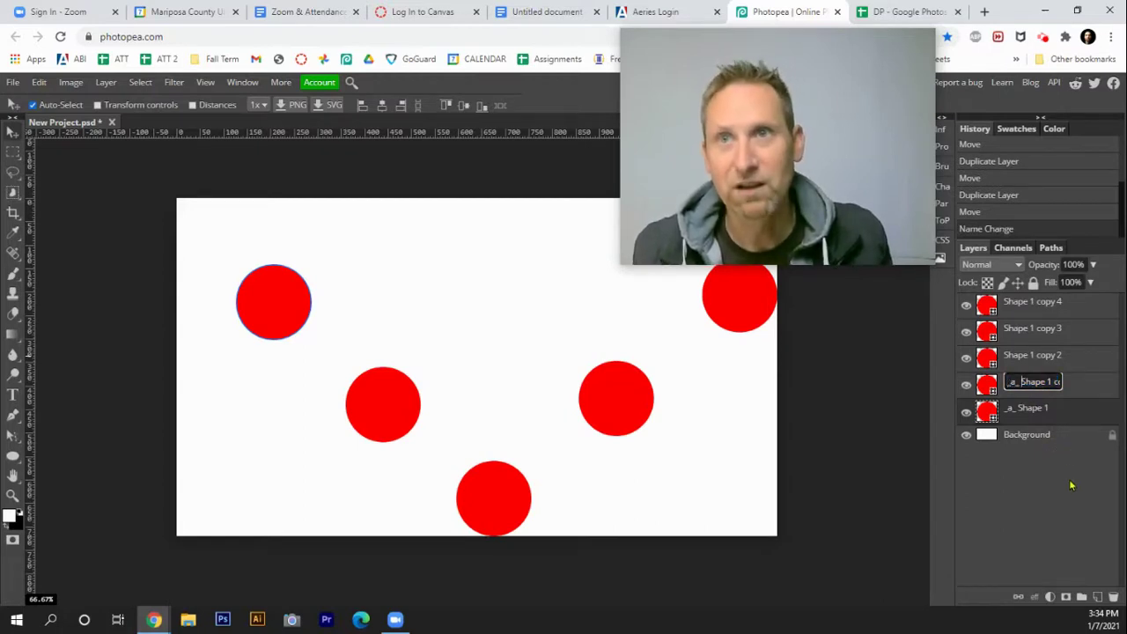
pyautogui.doubleClick(1035, 356)
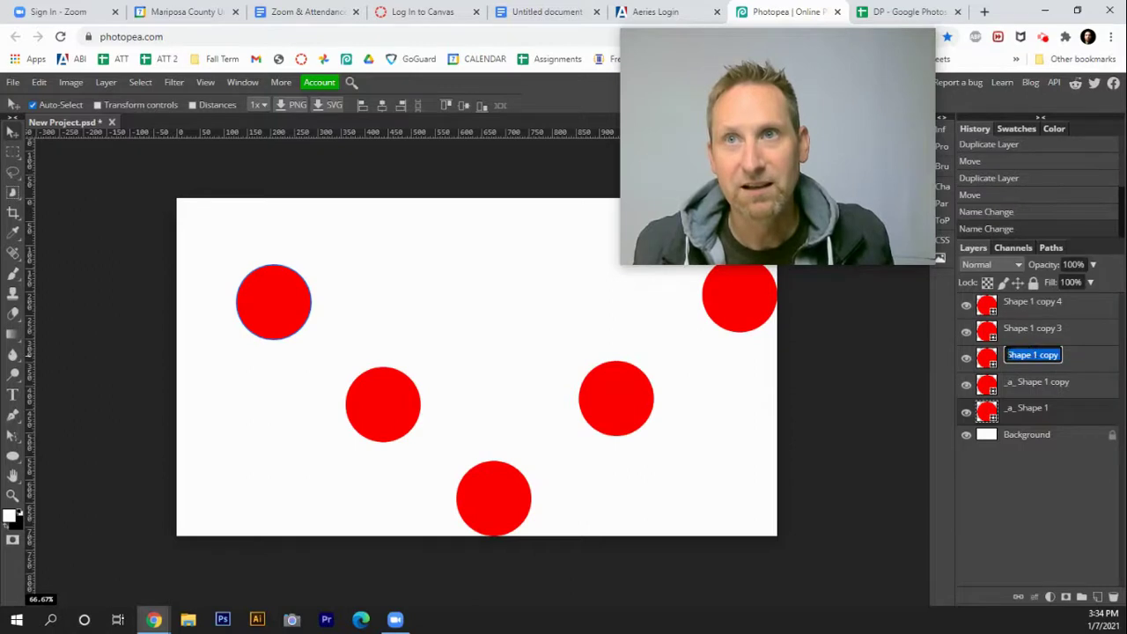
pyautogui.press('Home')
pyautogui.hotkey('ctrl', 'v')
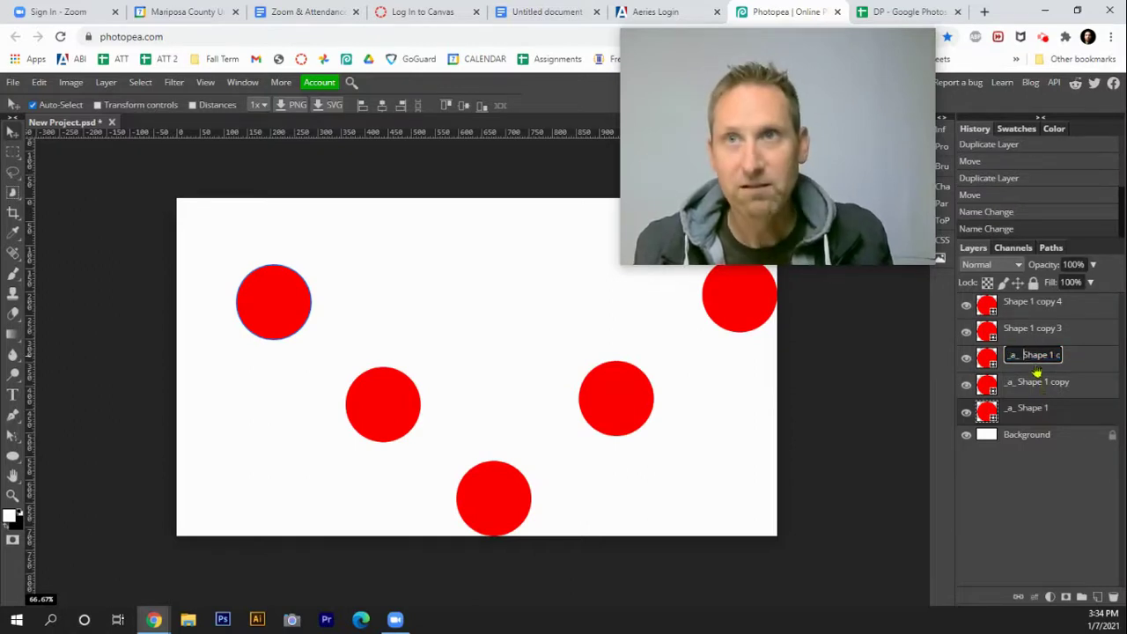
# Paste the _a_ prefix in front of the names of the layers Shape 1 copy 3 and Shape 1 copy 4
pyautogui.doubleClick(1013, 329)
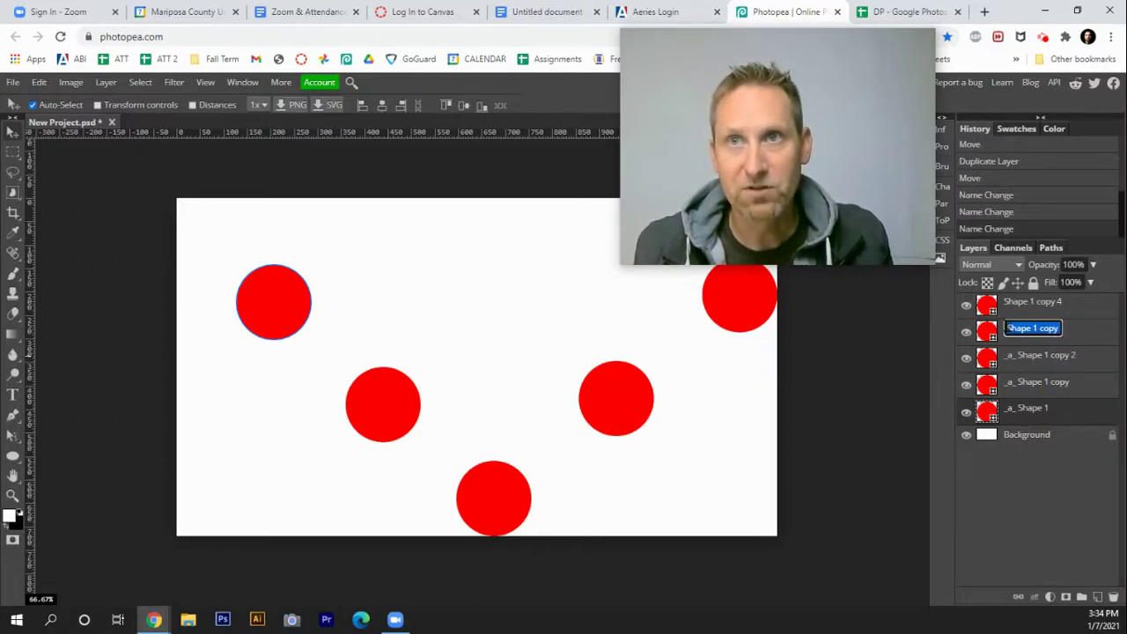
pyautogui.press('Home')
pyautogui.hotkey('ctrl', 'v')
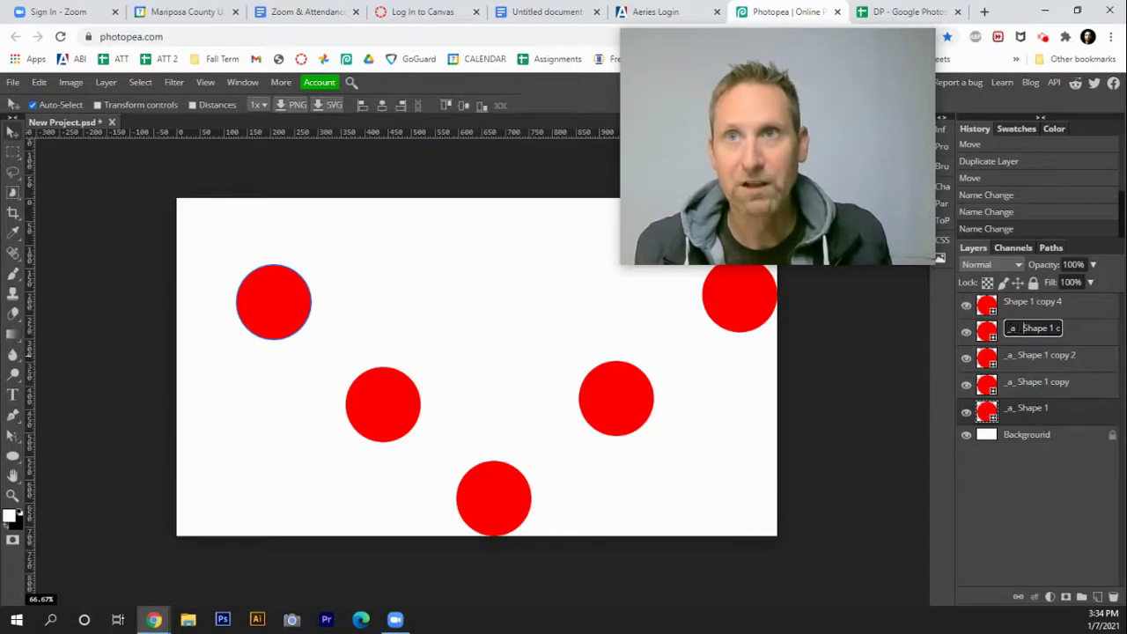
pyautogui.doubleClick(1013, 303)
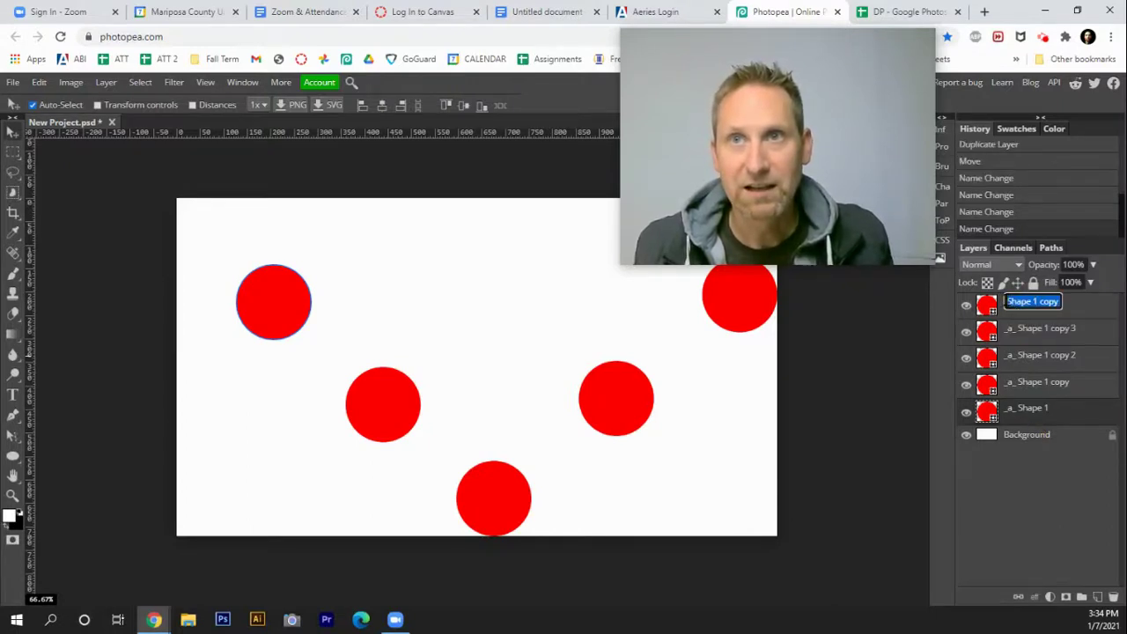
pyautogui.press('Home')
pyautogui.hotkey('ctrl', 'v')
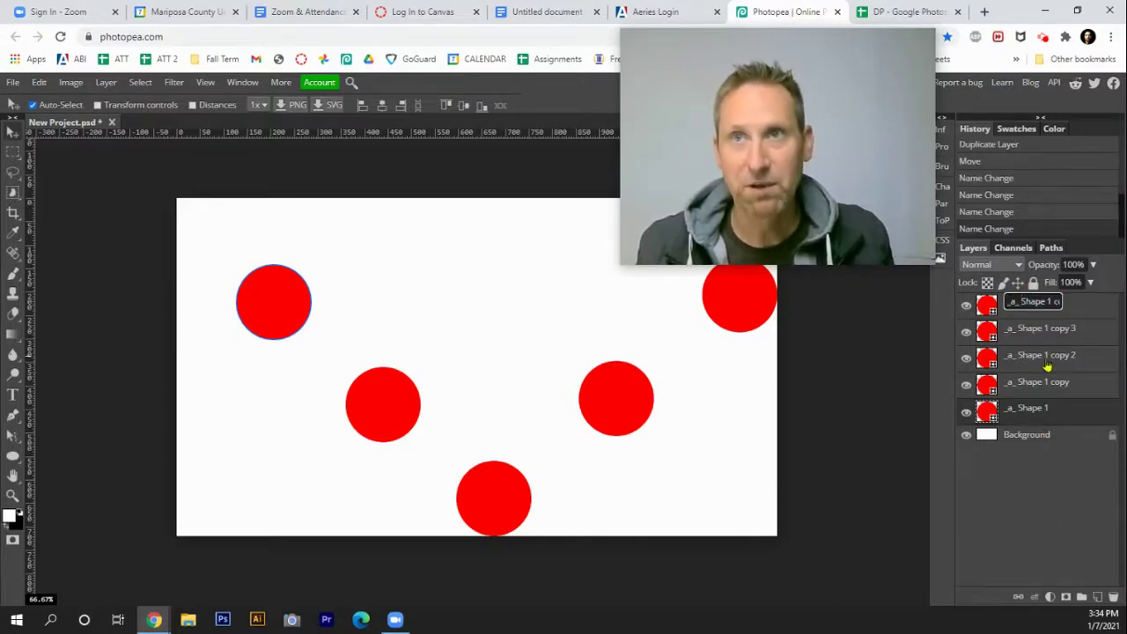
pyautogui.press('Return')
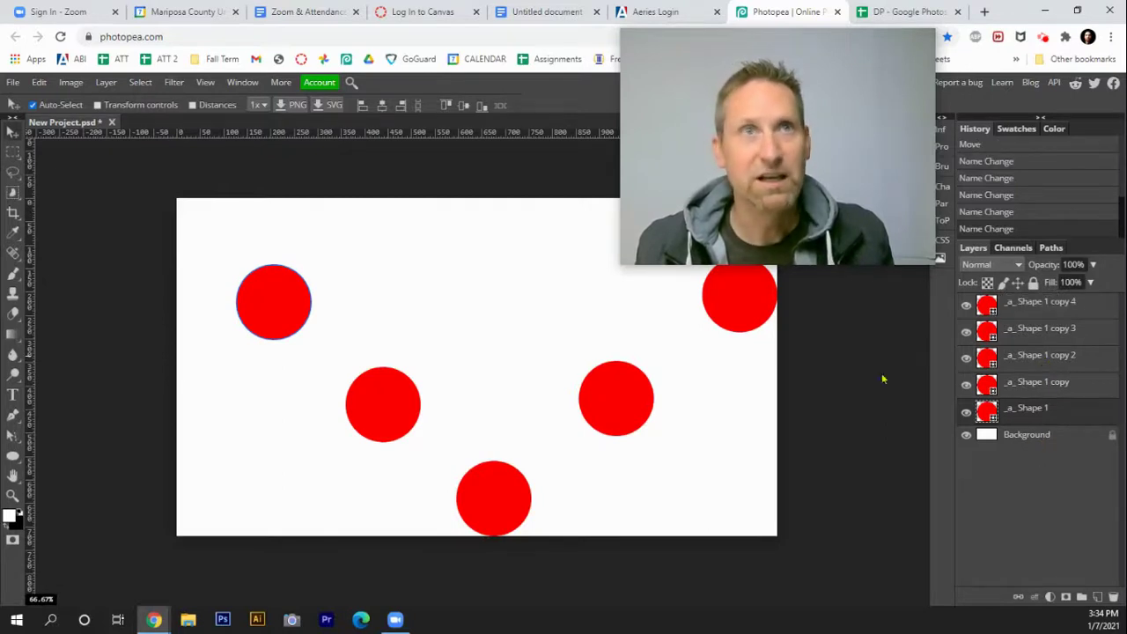
# Export the animation as a 1280 × 720 px GIF with its speed reduced to about 17%
pyautogui.click(14, 86)
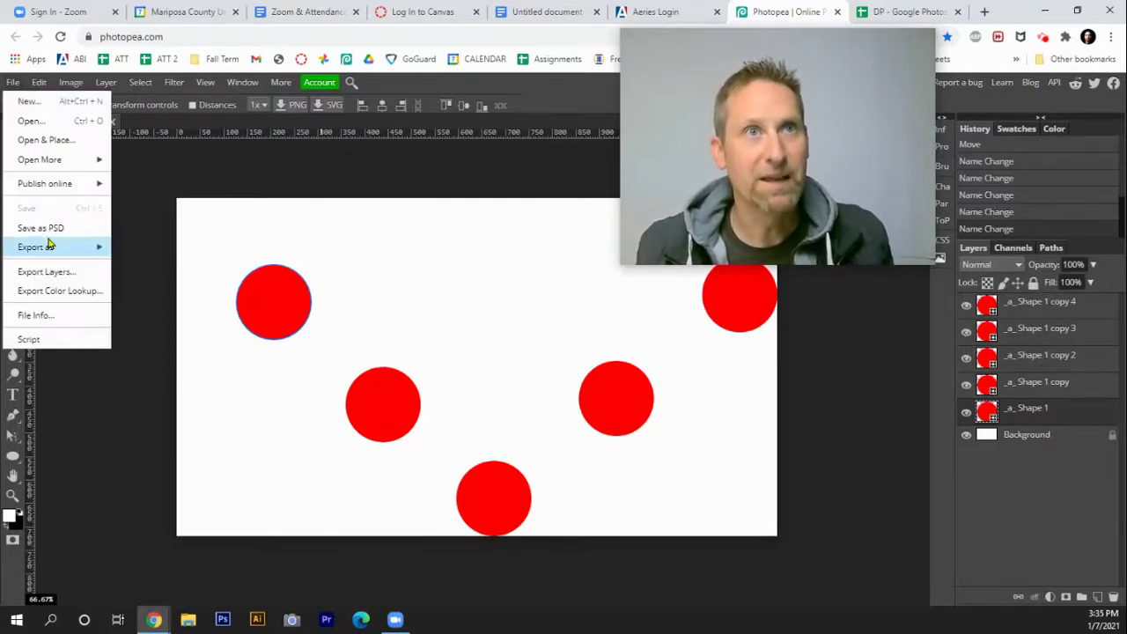
pyautogui.moveTo(48, 247)
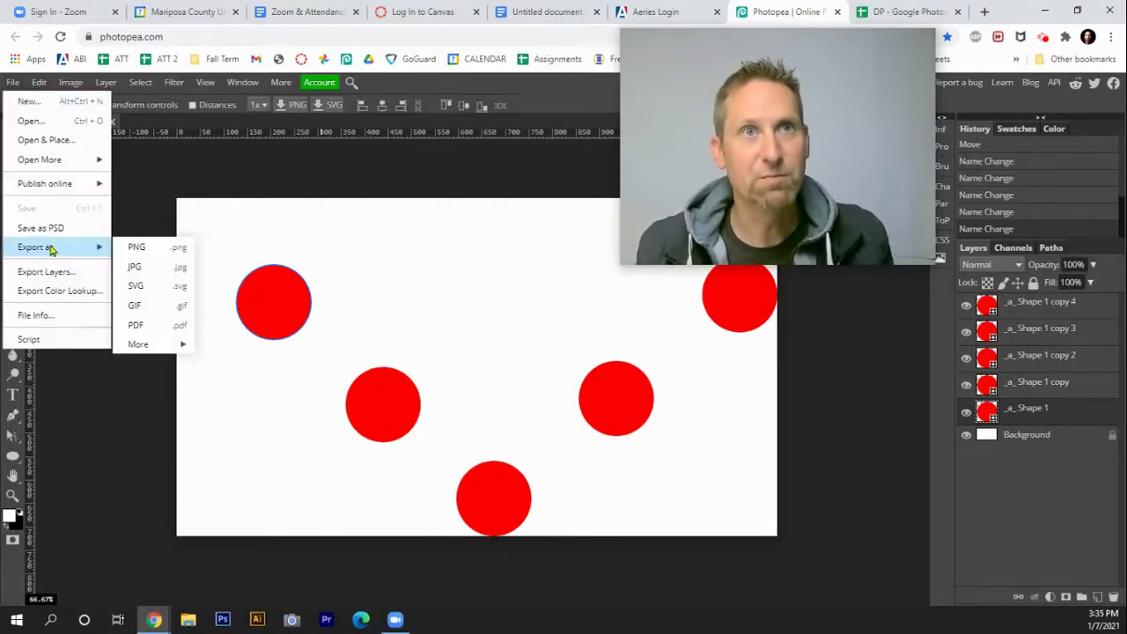
pyautogui.click(149, 306)
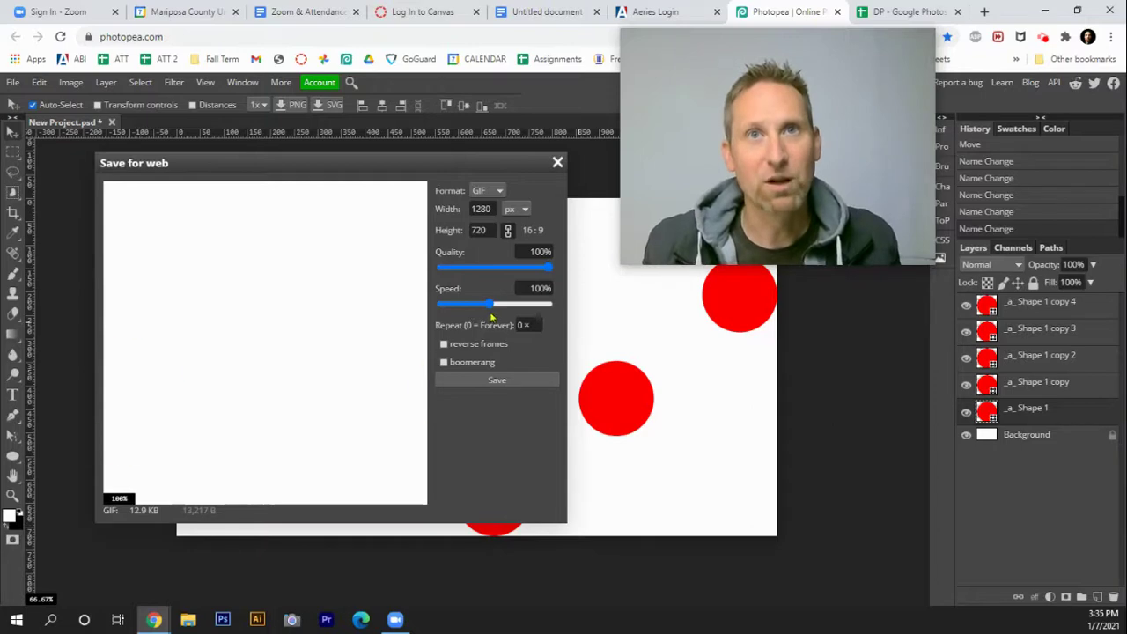
pyautogui.moveTo(490, 304); pyautogui.dragTo(459, 305)
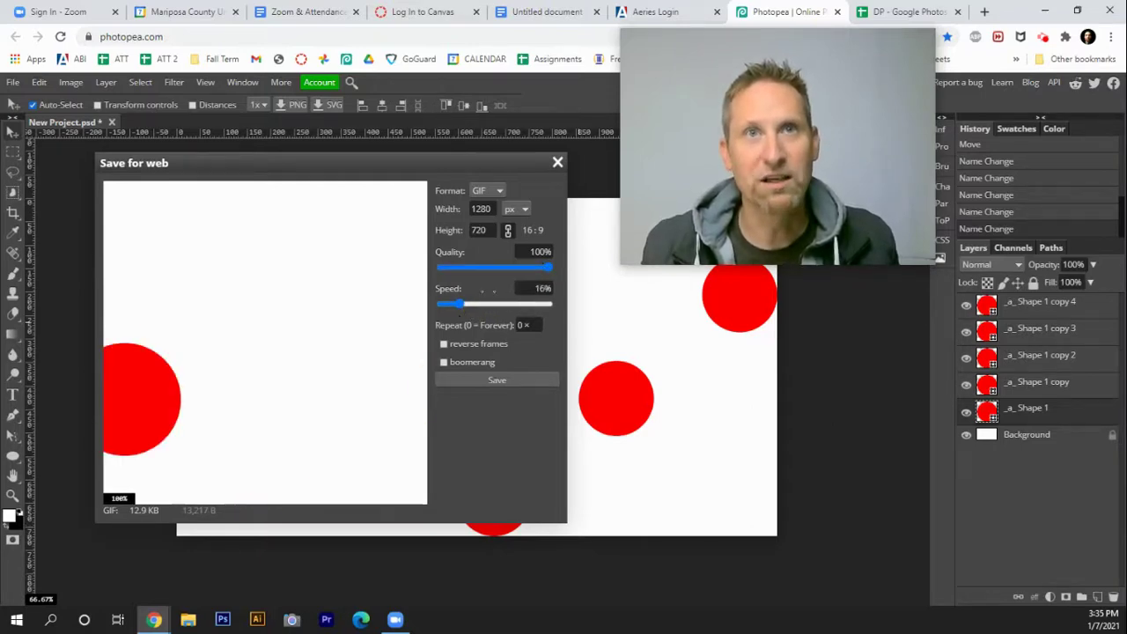
pyautogui.moveTo(462, 307); pyautogui.dragTo(451, 305)
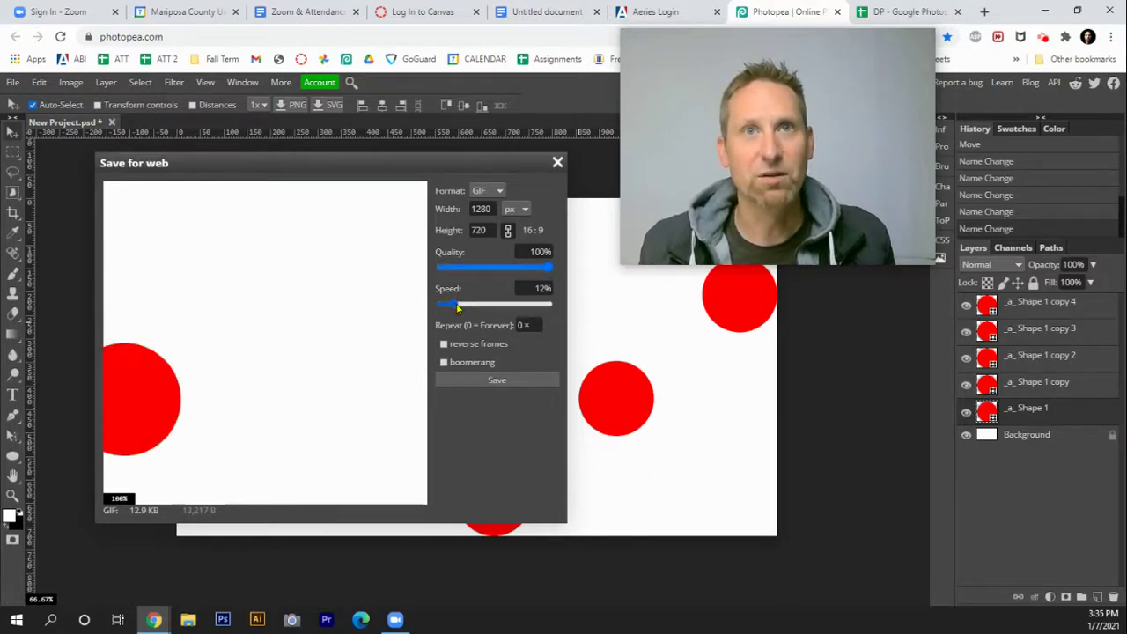
pyautogui.moveTo(451, 305); pyautogui.dragTo(463, 306)
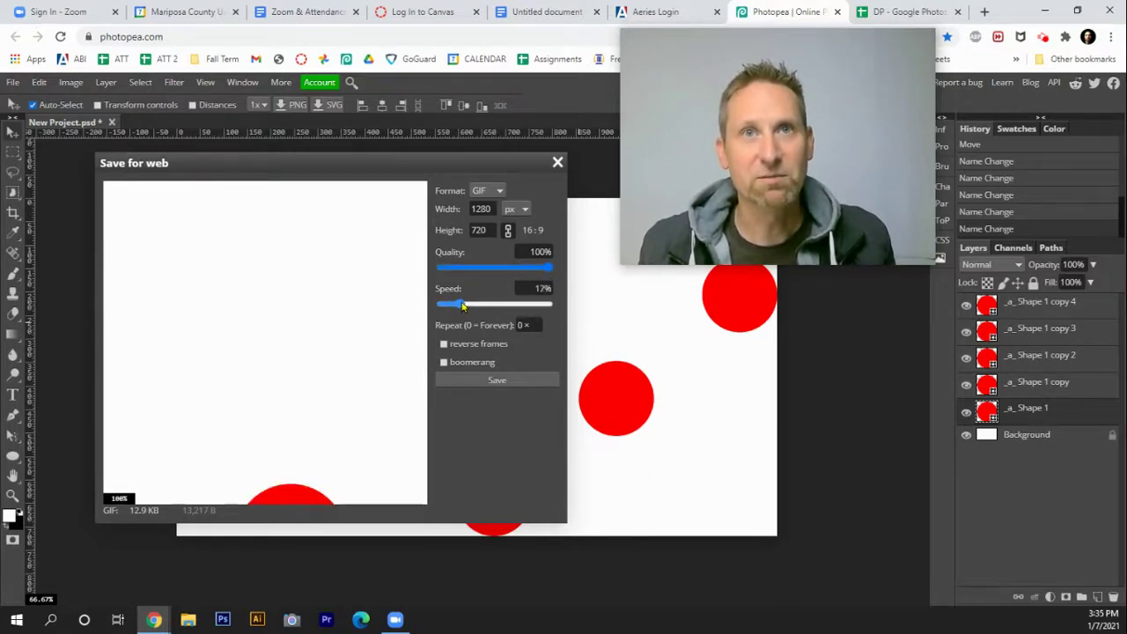
pyautogui.click(495, 383)
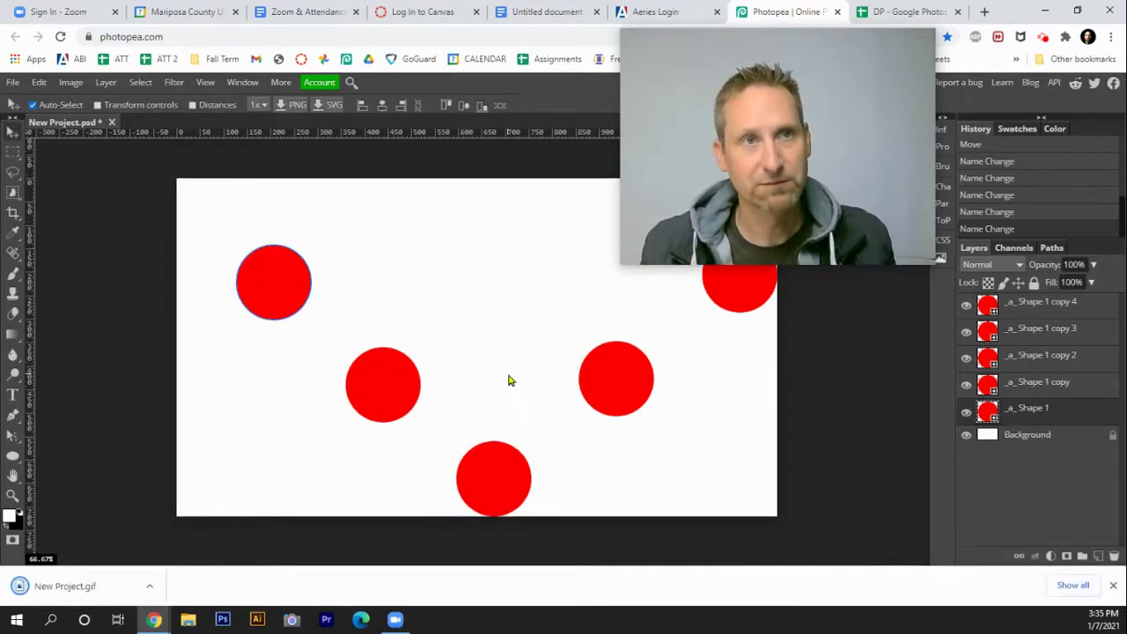